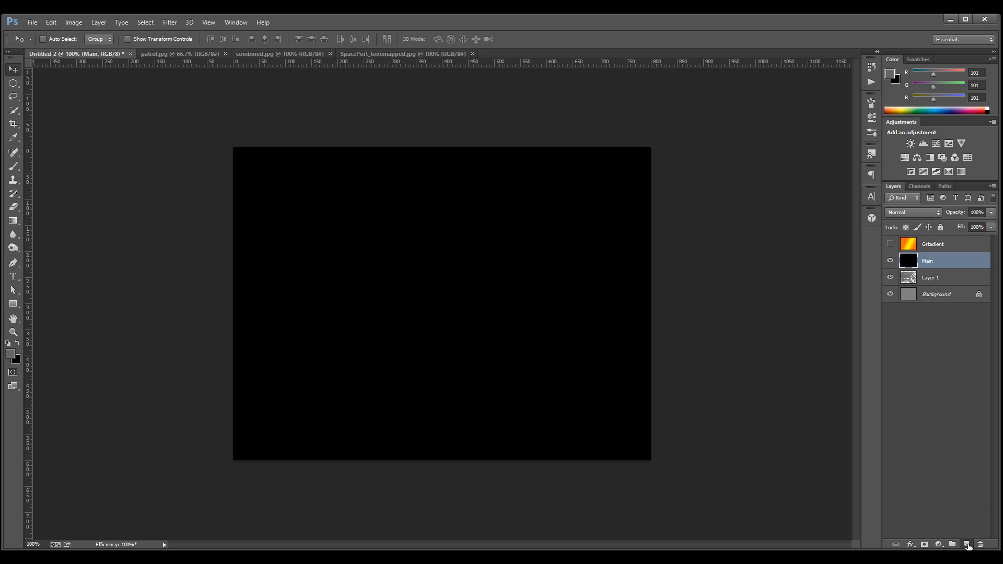
# Add a black-filled layer directly above Main and set its blend mode to Screen.
pyautogui.click(965, 544)
pyautogui.hotkey('ctrl', 'BackSpace')
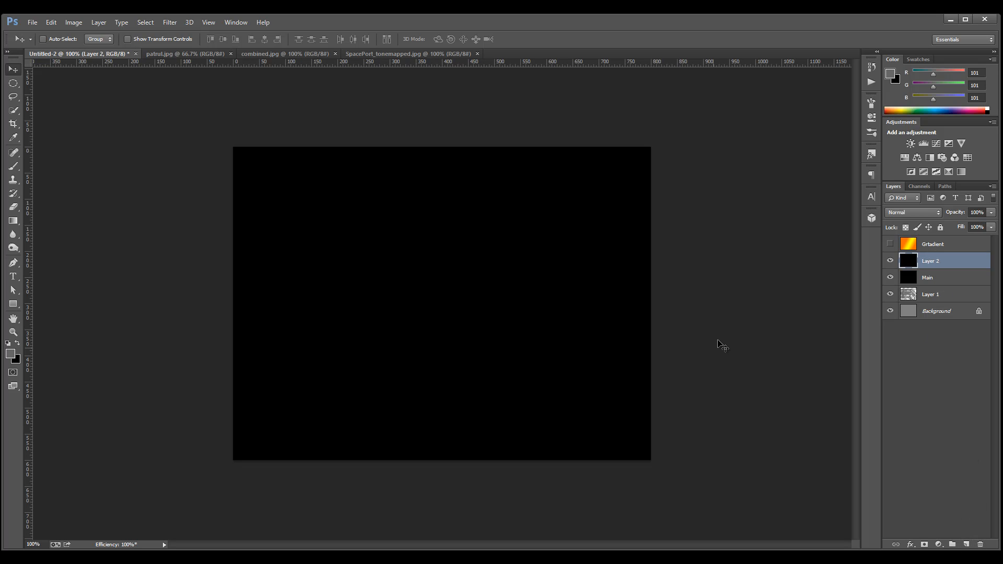
pyautogui.click(926, 214)
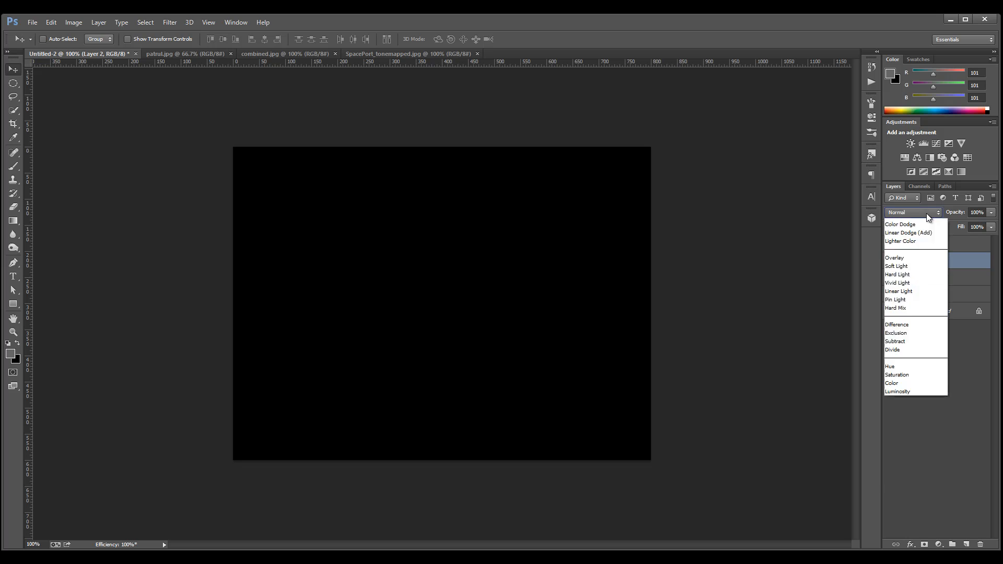
pyautogui.click(923, 311)
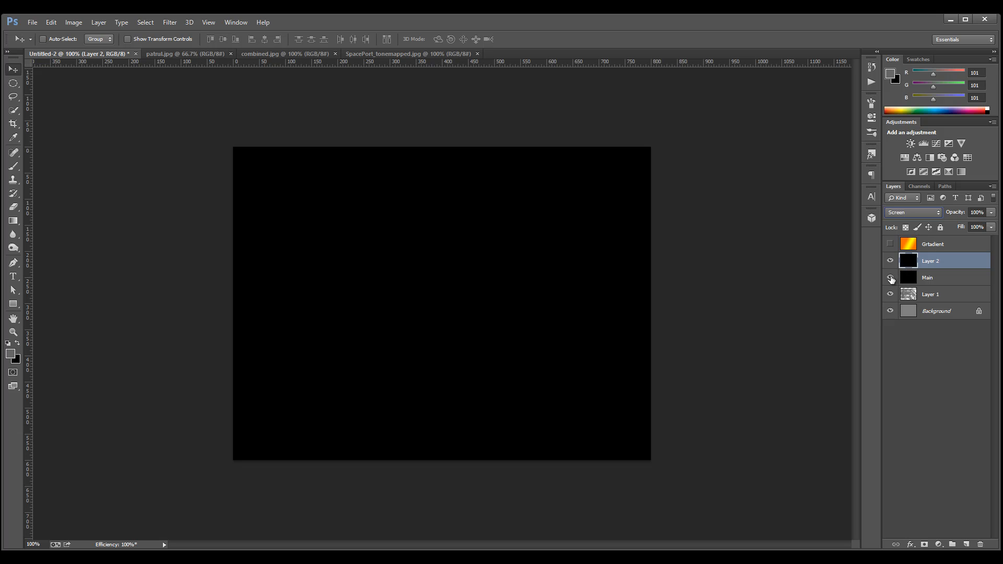
# Hide the Main layer and compare the image with Layer 2 shown and hidden.
pyautogui.click(889, 277)
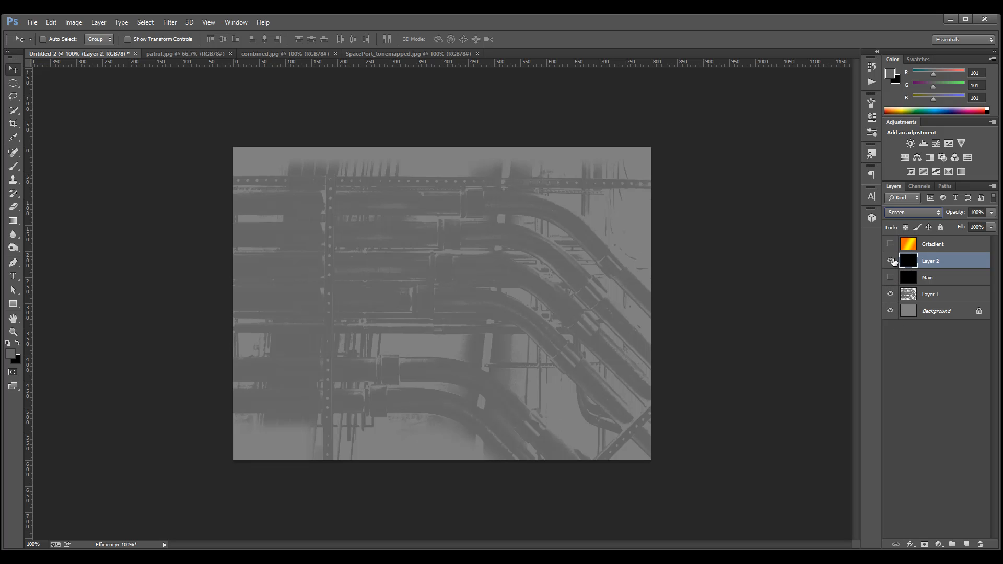
pyautogui.click(890, 261)
pyautogui.click(890, 261)
pyautogui.click(890, 261)
pyautogui.click(890, 261)
# Start the Red Giant Knoll Light Factory filter on Layer 2 and enlarge its window to fill the screen.
pyautogui.click(170, 22)
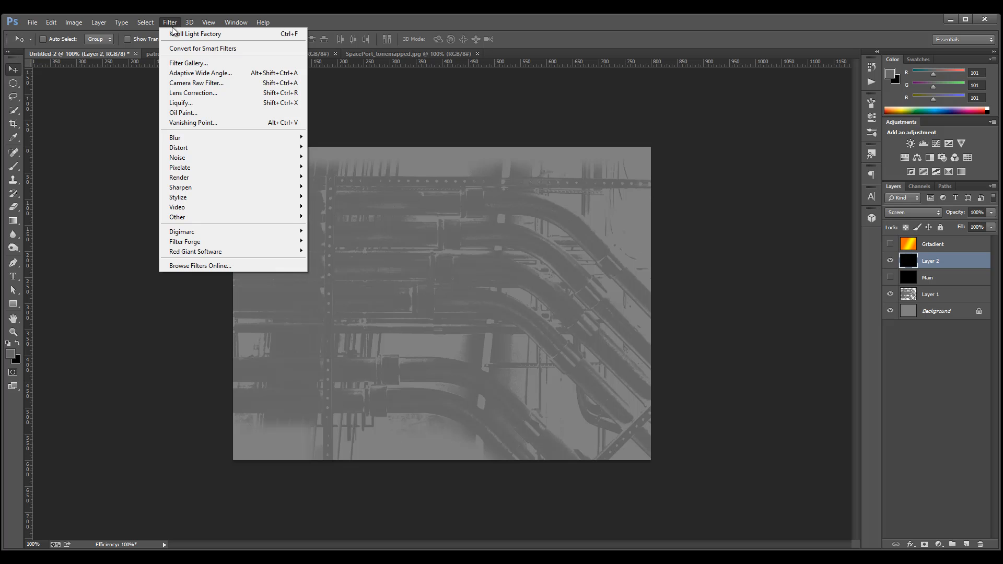
pyautogui.moveTo(240, 251)
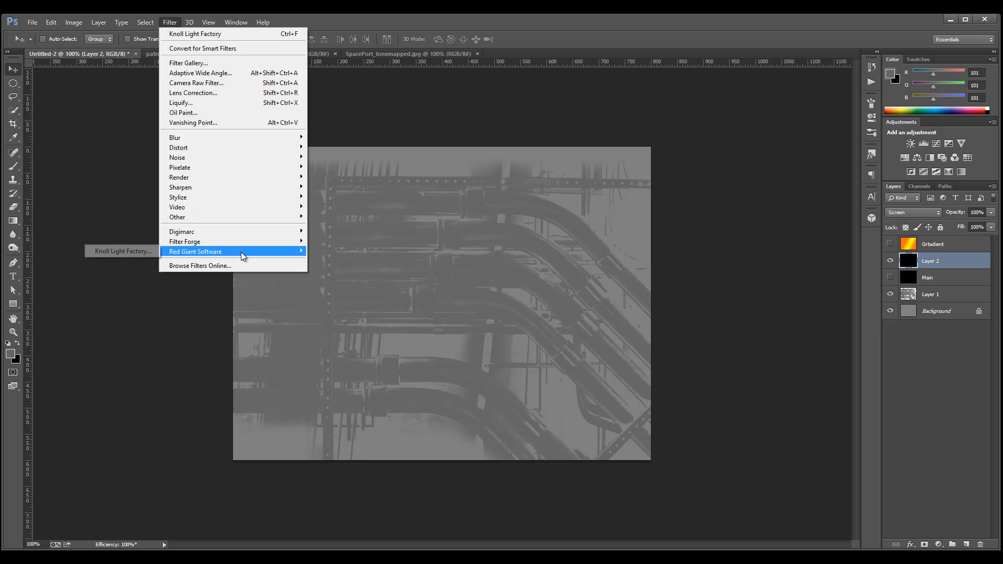
pyautogui.click(117, 251)
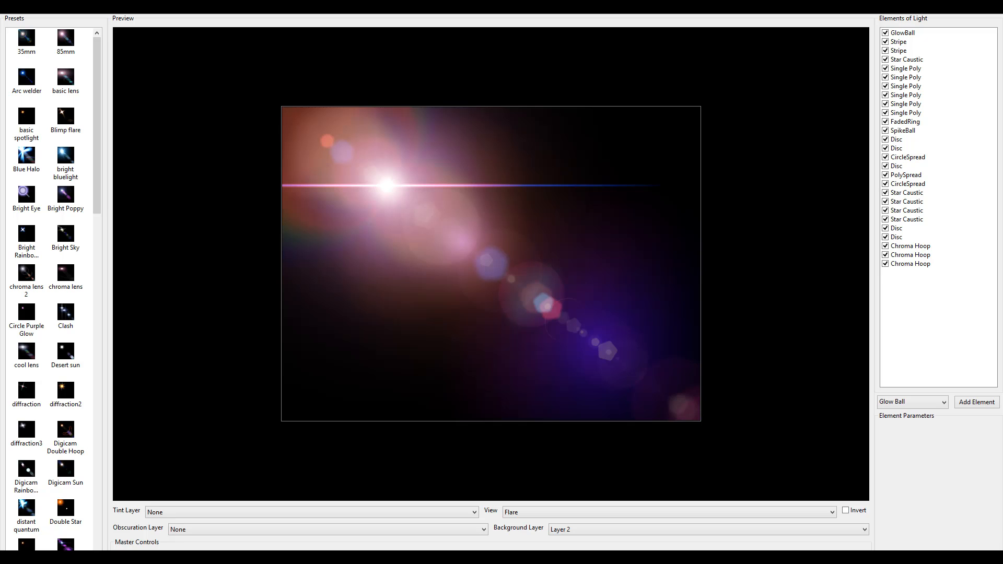
pyautogui.click(974, 12)
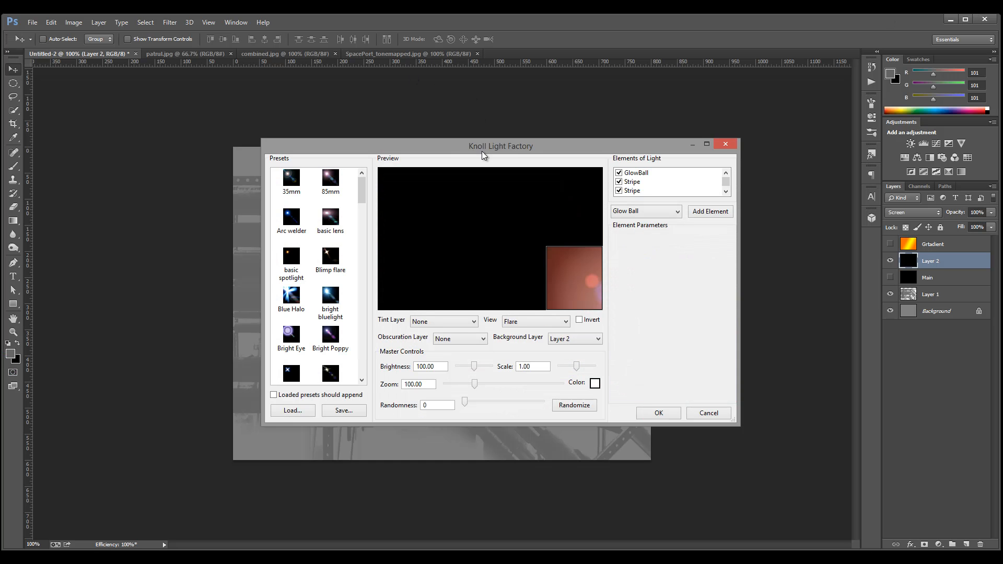
pyautogui.moveTo(473, 145); pyautogui.dragTo(220, 18)
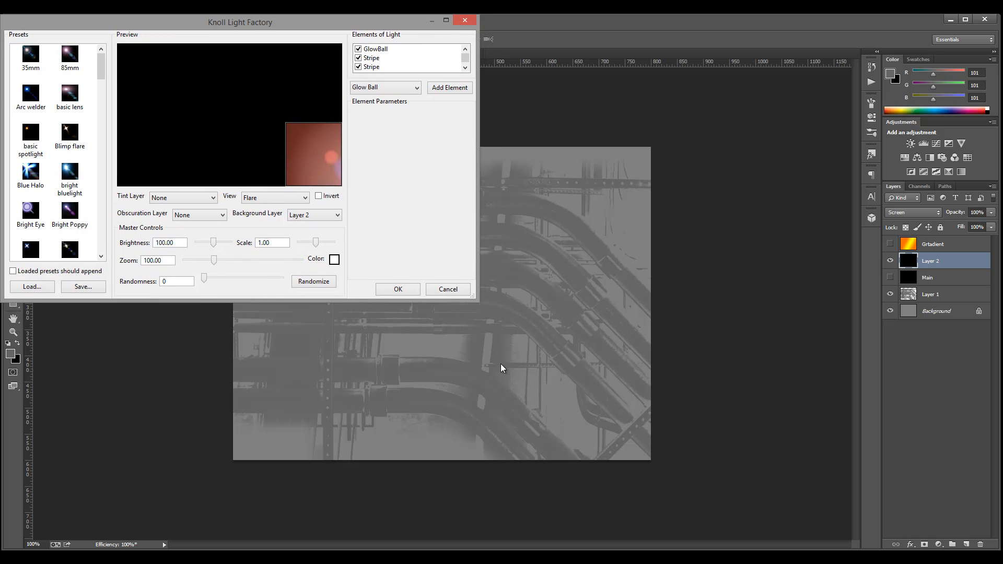
pyautogui.moveTo(474, 295); pyautogui.dragTo(996, 546)
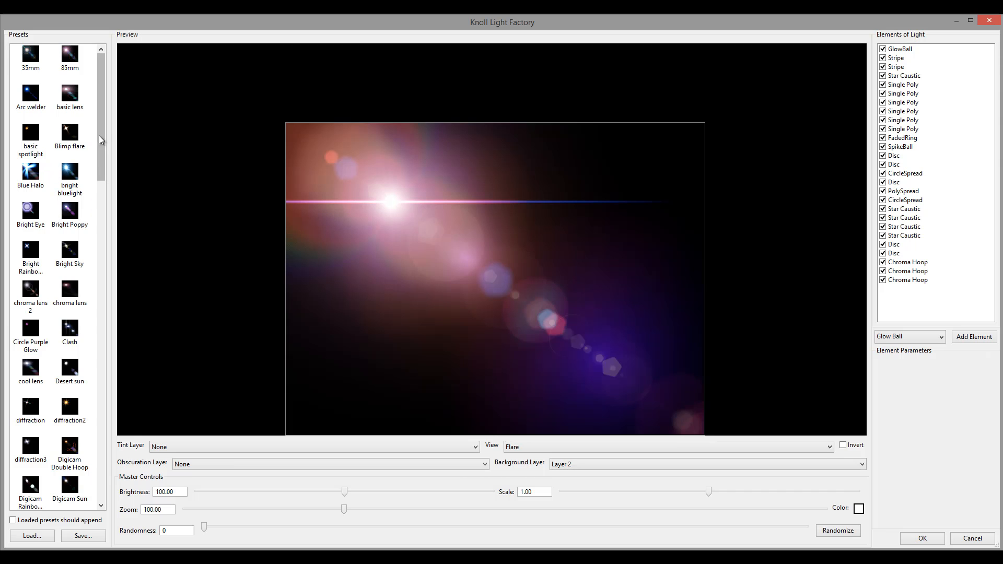
# Shift the flare's light source slightly down and to the left in the preview, and view the element list's options.
pyautogui.scroll(-3, 101, 139)
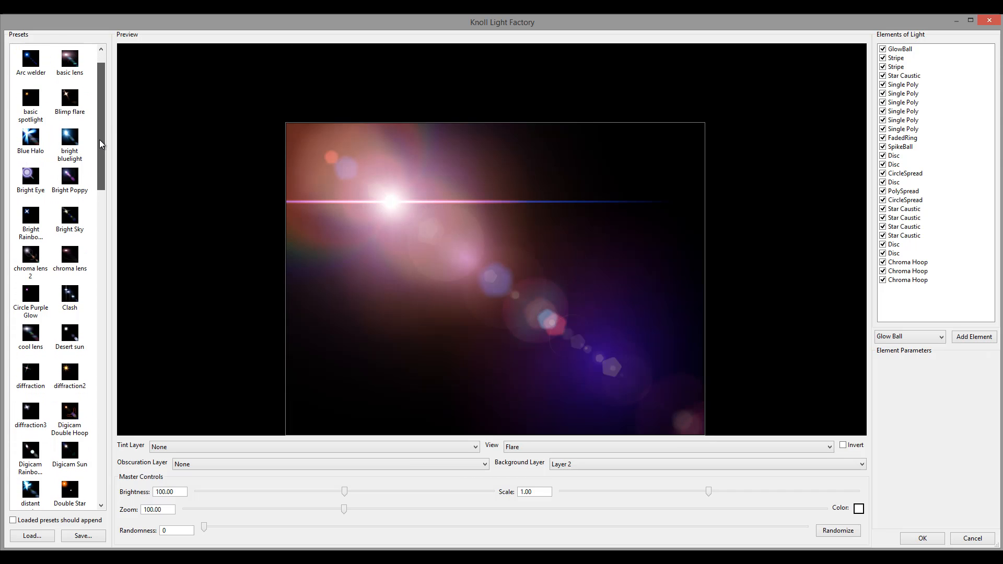
pyautogui.moveTo(397, 199); pyautogui.dragTo(372, 213)
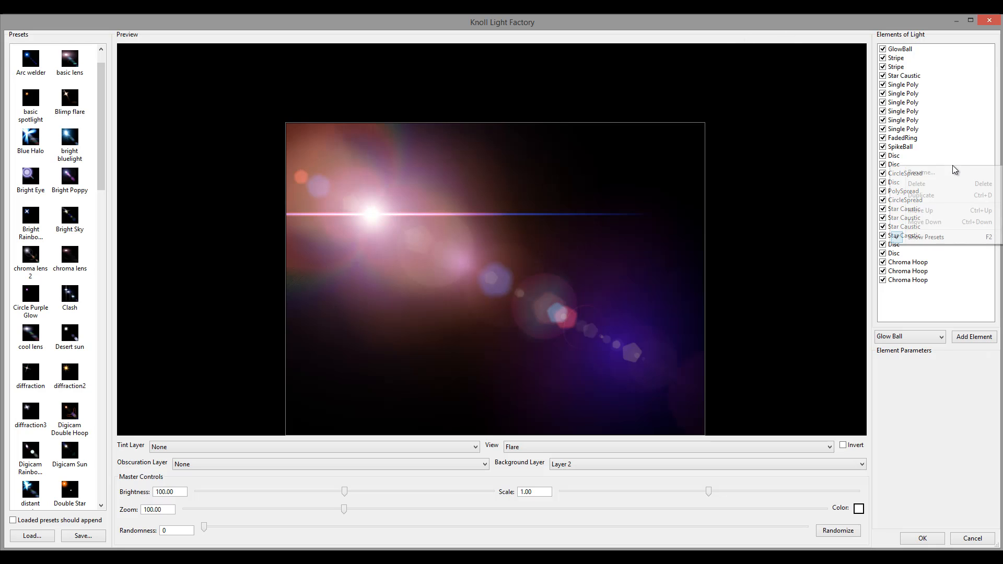
pyautogui.rightClick(908, 166)
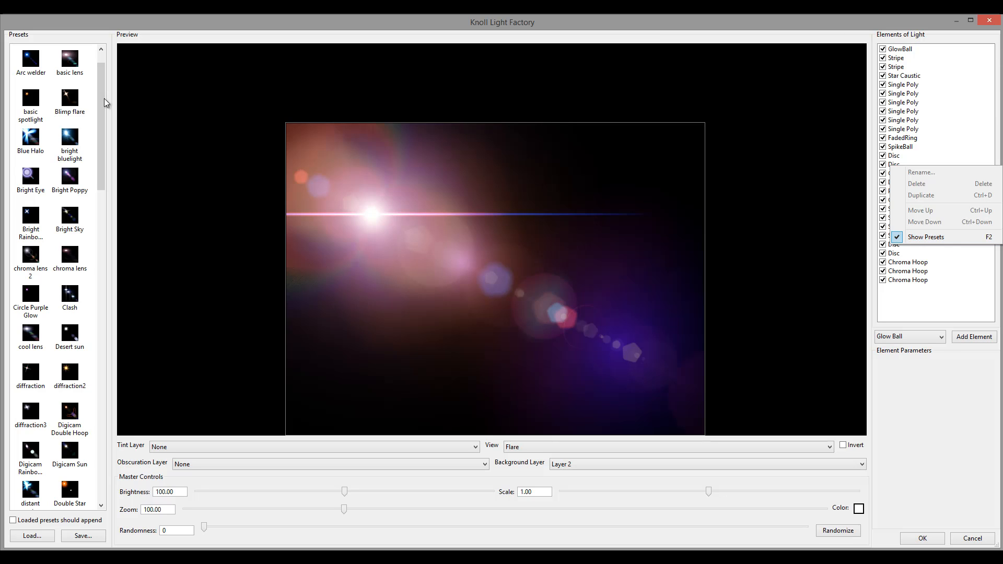
pyautogui.moveTo(102, 97); pyautogui.dragTo(99, 71)
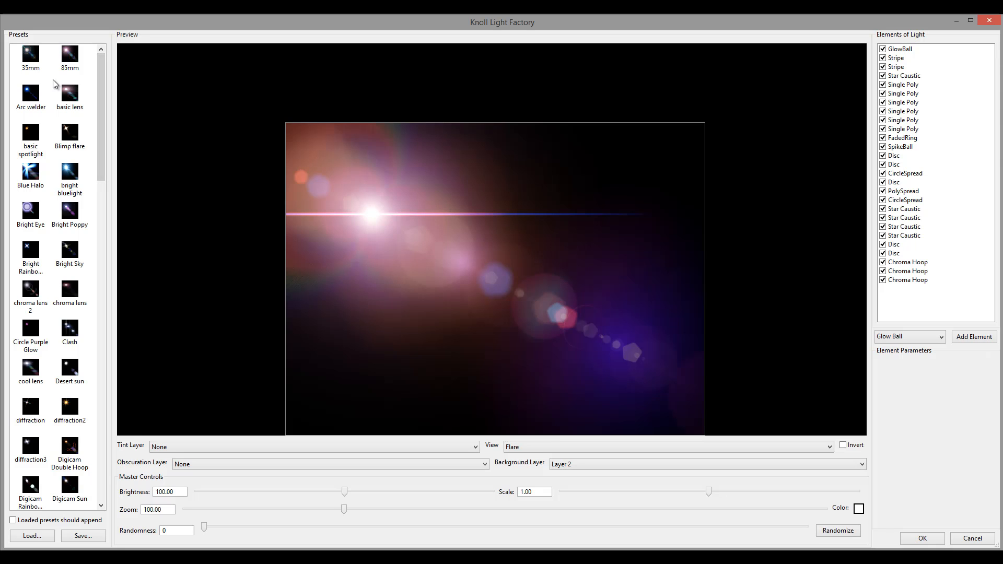
# Try the 35mm, 85mm, basic lens, bright bluelight and Bright Eye flare presets.
pyautogui.click(31, 61)
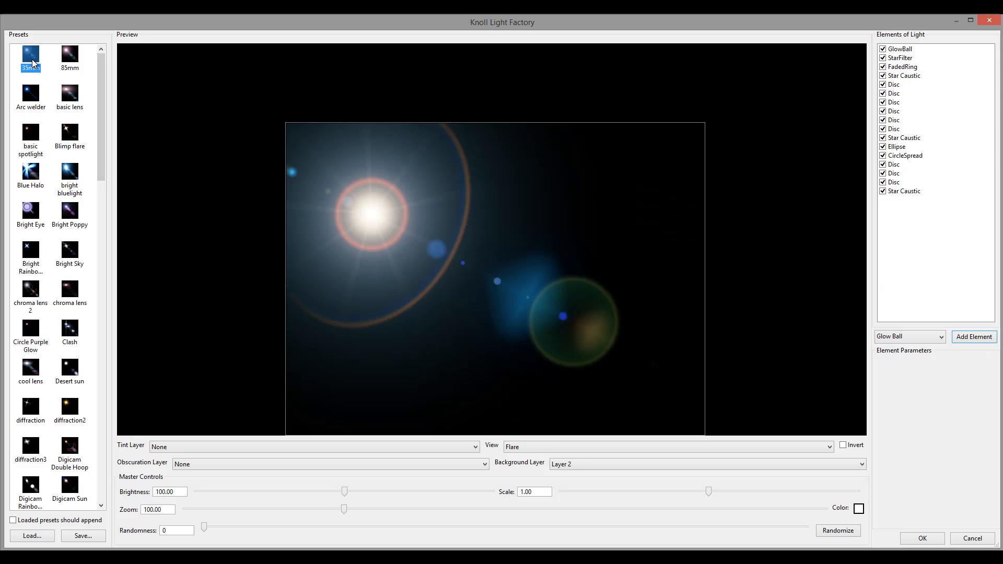
pyautogui.click(73, 60)
pyautogui.click(70, 95)
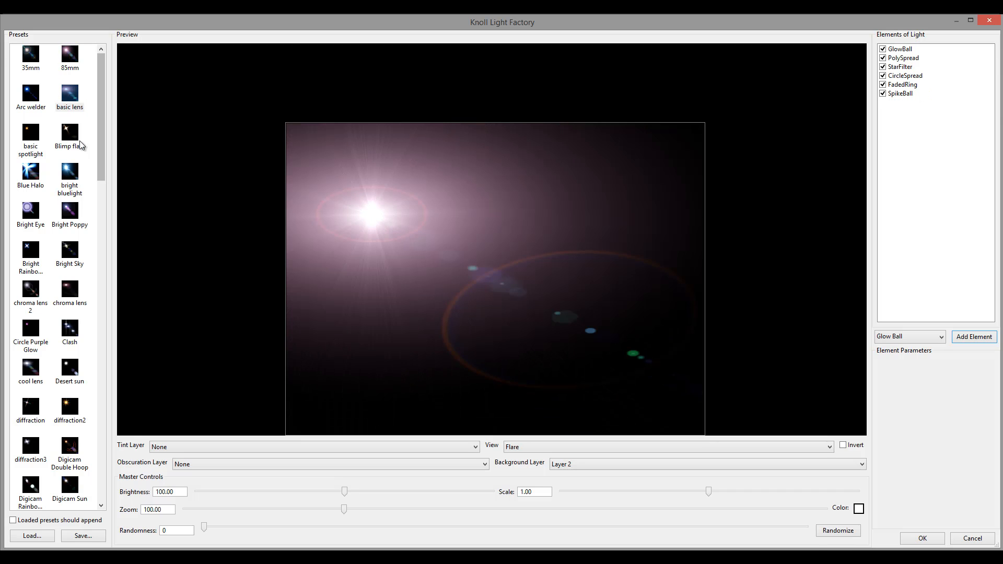
pyautogui.click(69, 173)
pyautogui.click(30, 212)
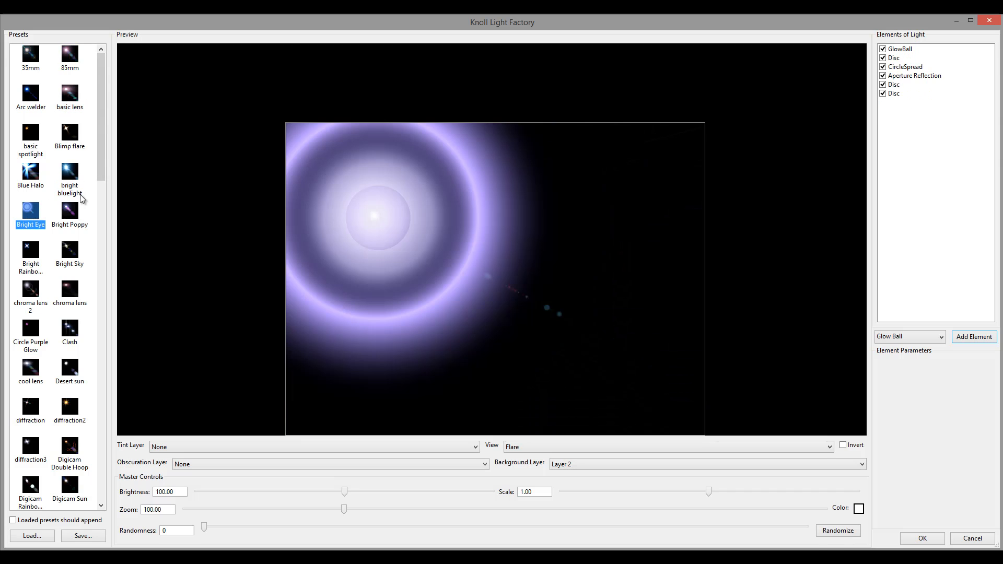
# Try the GAPGlowing Ball, GAPGreen and GAPLight presets, moving the light source near the image's right edge.
pyautogui.scroll(-10, 81, 197)
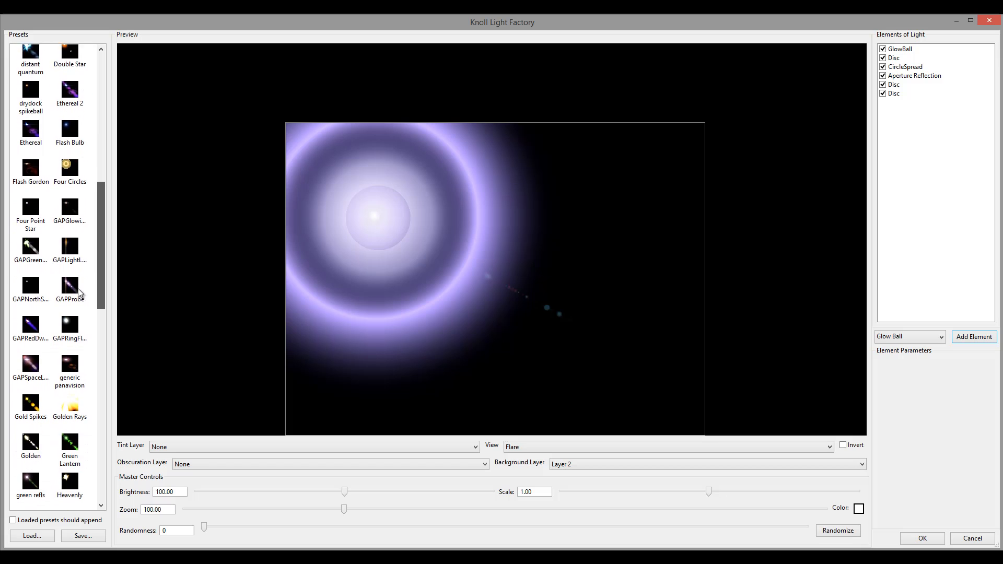
pyautogui.scroll(-1, 80, 294)
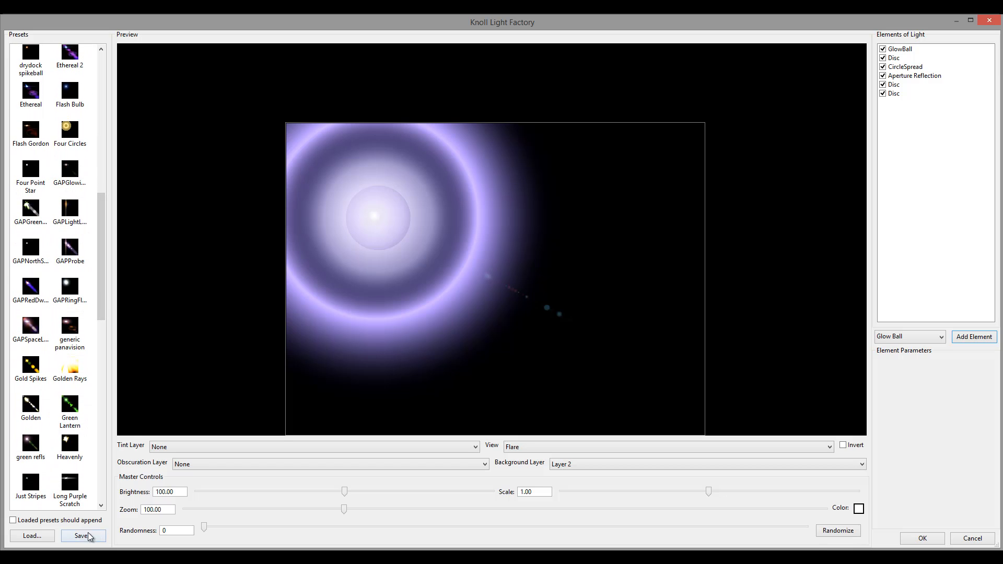
pyautogui.click(71, 168)
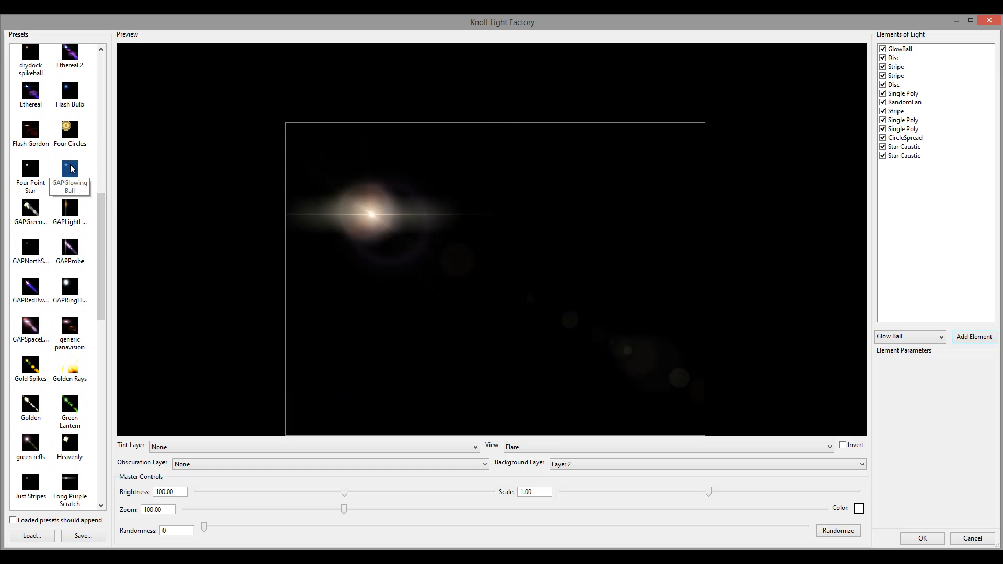
pyautogui.moveTo(371, 214)
pyautogui.mouseDown()
pyautogui.moveTo(481, 224)
pyautogui.moveTo(579, 268)
pyautogui.moveTo(380, 217)
pyautogui.mouseUp()
pyautogui.click(29, 208)
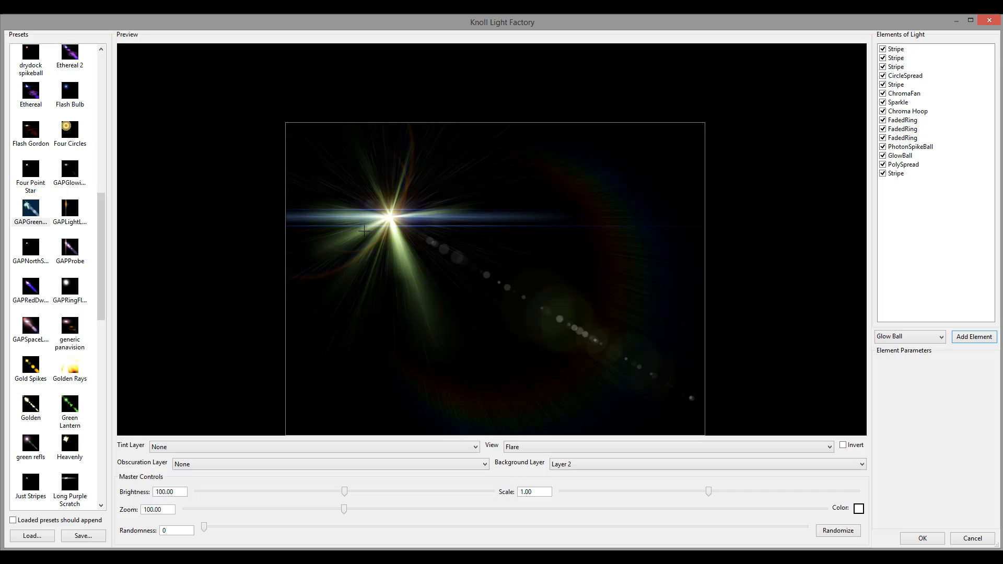
pyautogui.click(66, 215)
pyautogui.moveTo(390, 216); pyautogui.dragTo(658, 252)
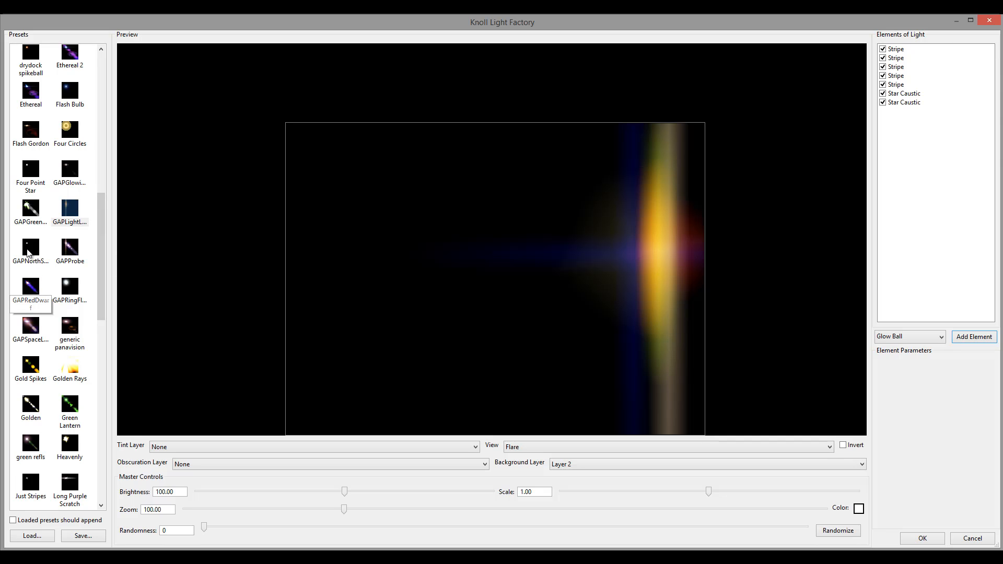
# Try the GAPNorth, GAPProbe and GAPRedDwarf flare presets.
pyautogui.click(29, 252)
pyautogui.click(73, 250)
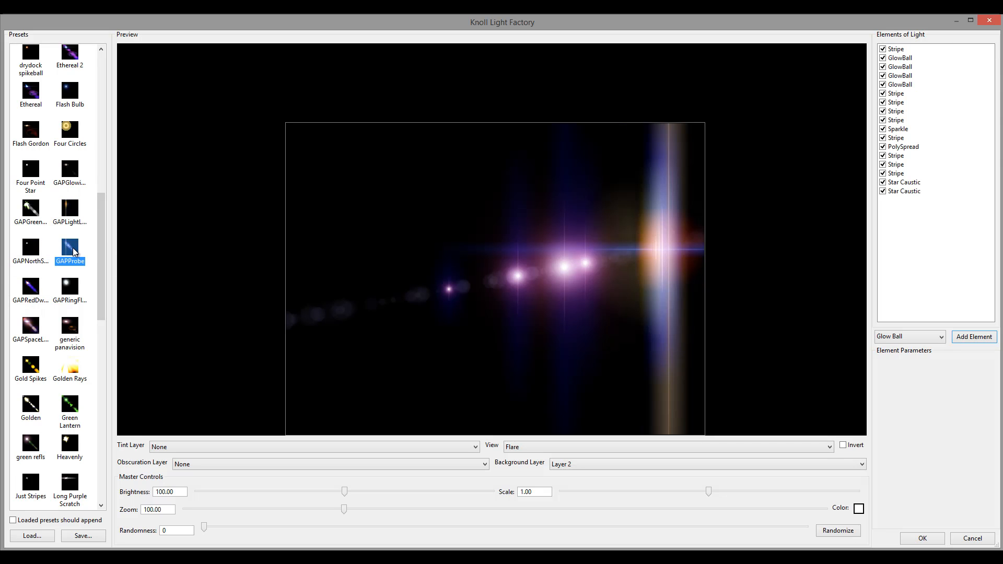
pyautogui.click(36, 293)
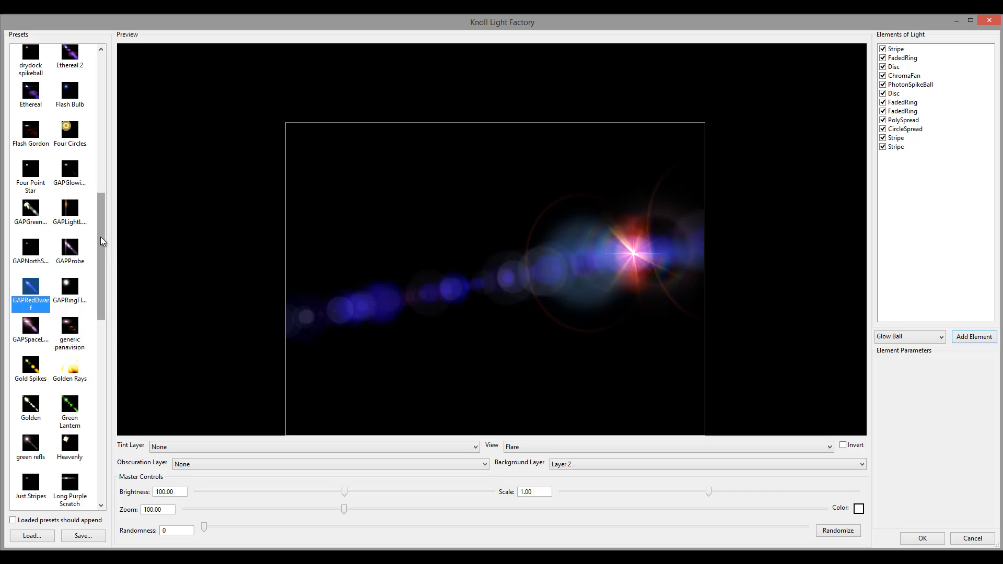
# Try the Golden Rays, Green Lantern, Just Stripes and maple tree flare presets.
pyautogui.moveTo(103, 245); pyautogui.dragTo(102, 268)
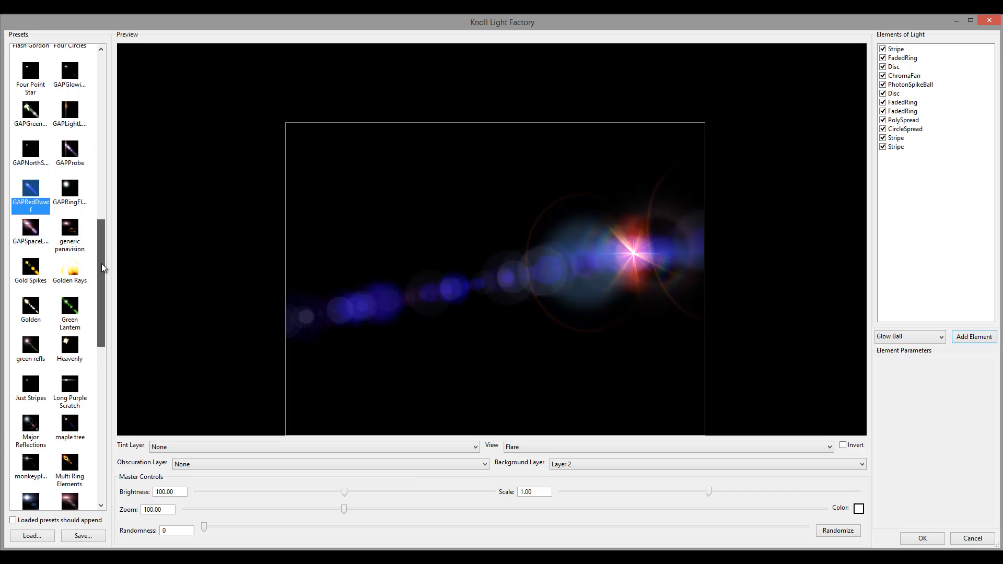
pyautogui.click(71, 273)
pyautogui.click(70, 347)
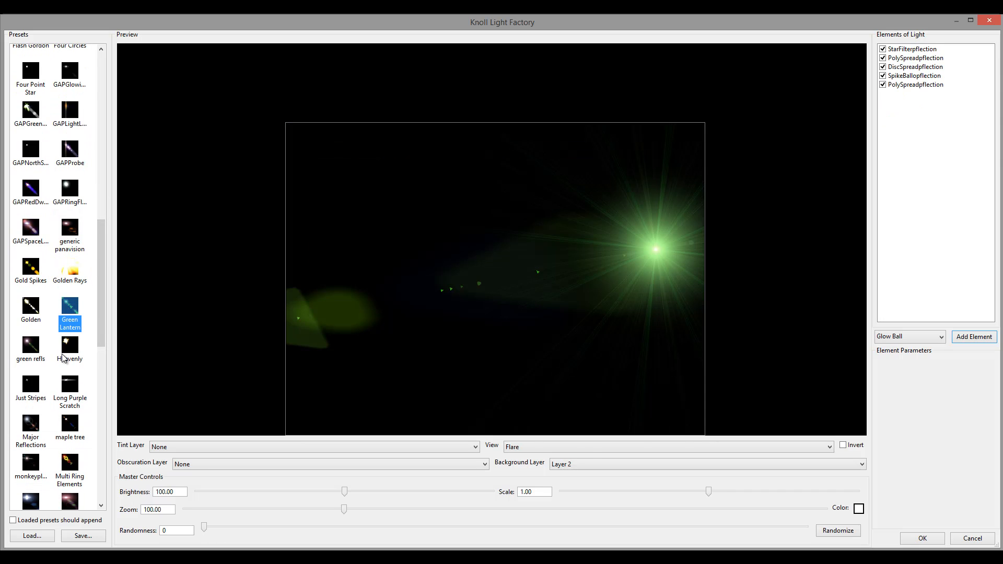
pyautogui.click(32, 388)
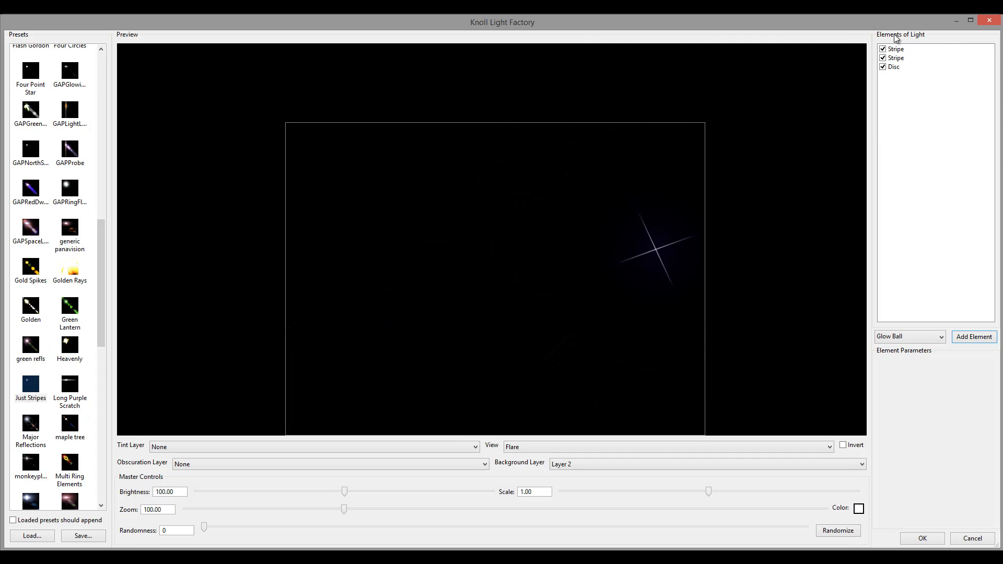
pyautogui.click(67, 425)
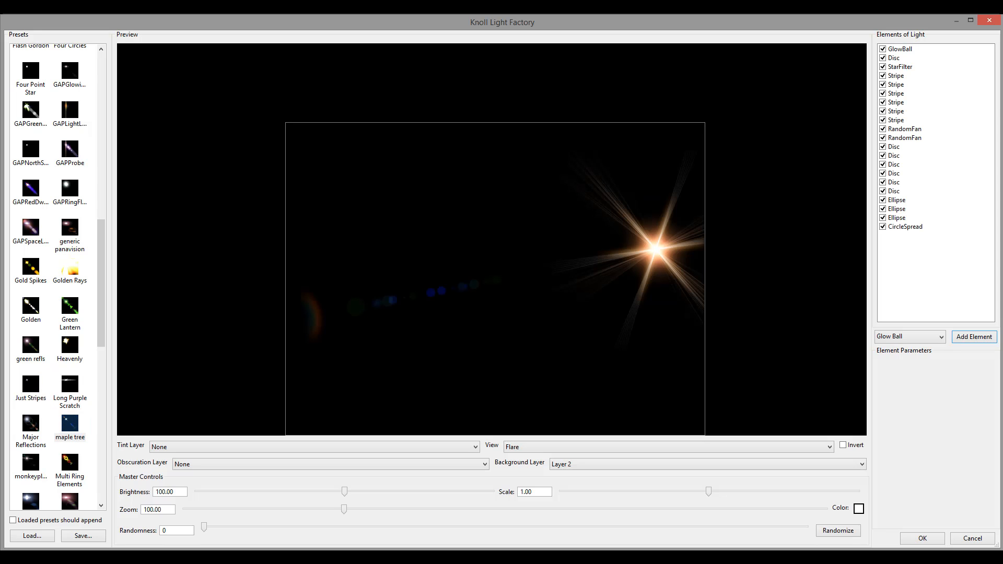
# Try the monkeyplanet-style preset beside Multi Ring Elements and move its light source back to the image's upper left area.
pyautogui.click(32, 460)
pyautogui.moveTo(101, 306); pyautogui.dragTo(101, 365)
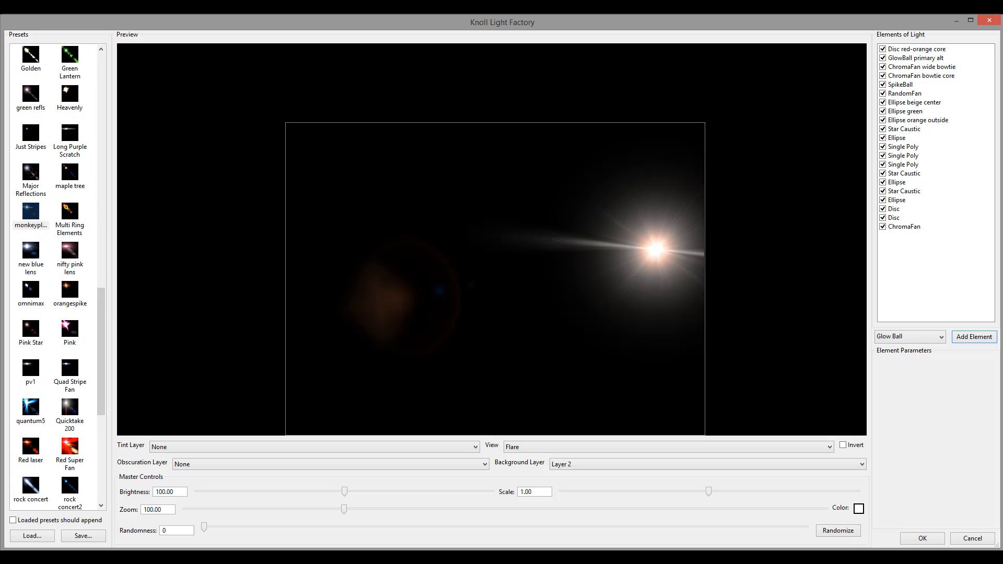
pyautogui.moveTo(546, 246); pyautogui.dragTo(392, 221)
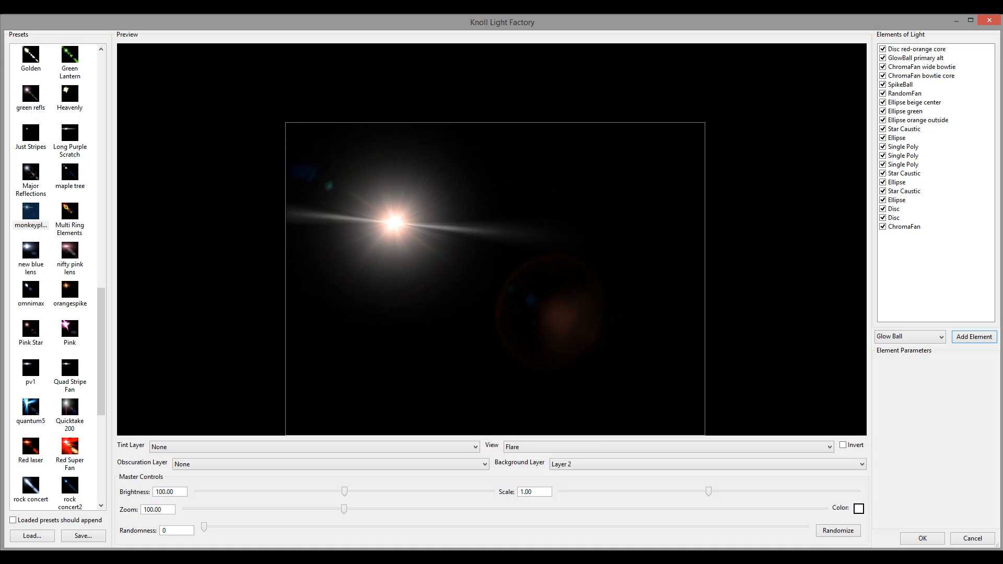
# Compare the Arc welder and basic spotlight presets, and load Arc welder as the flare.
pyautogui.moveTo(99, 356); pyautogui.dragTo(108, 123)
pyautogui.click(30, 95)
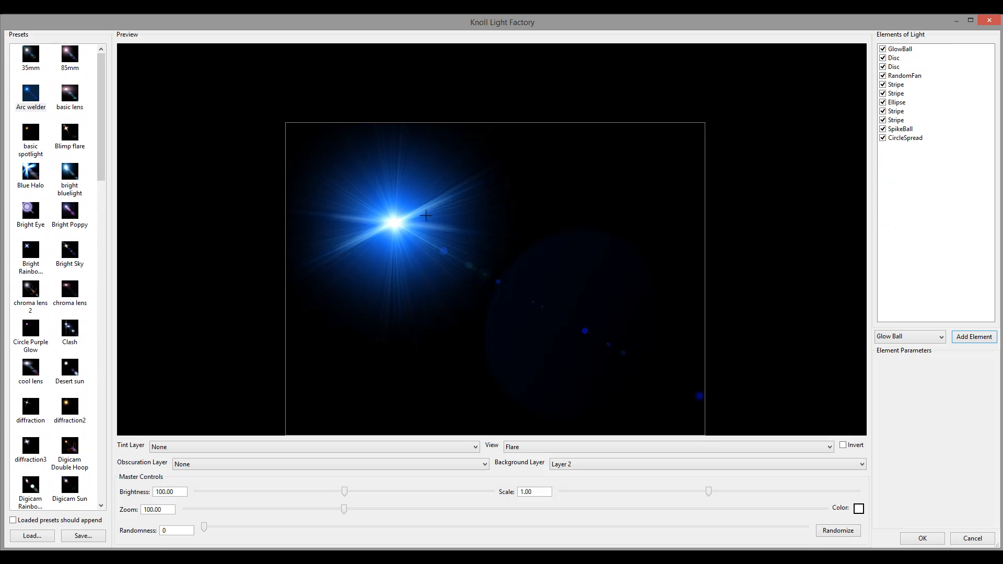
pyautogui.click(28, 134)
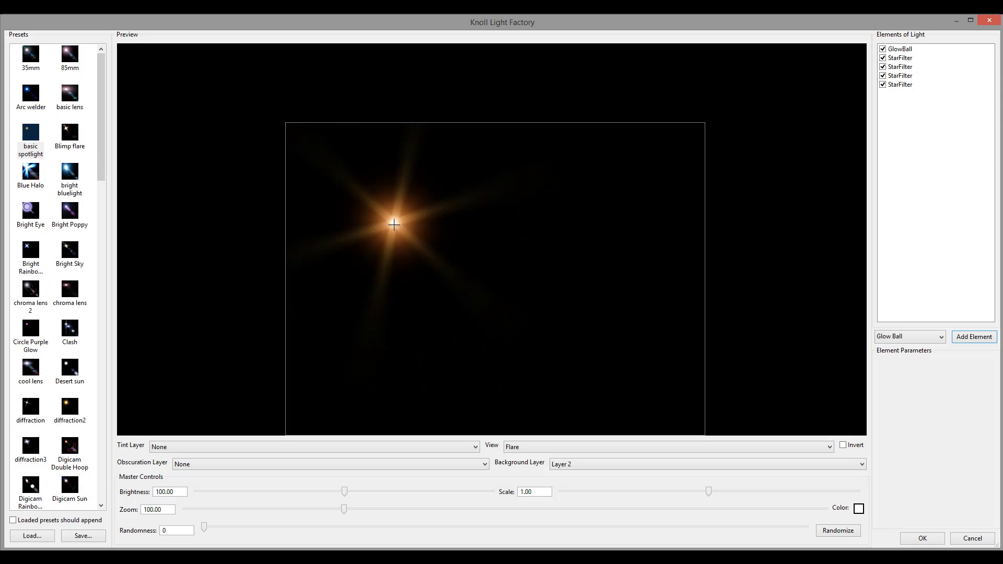
pyautogui.click(30, 95)
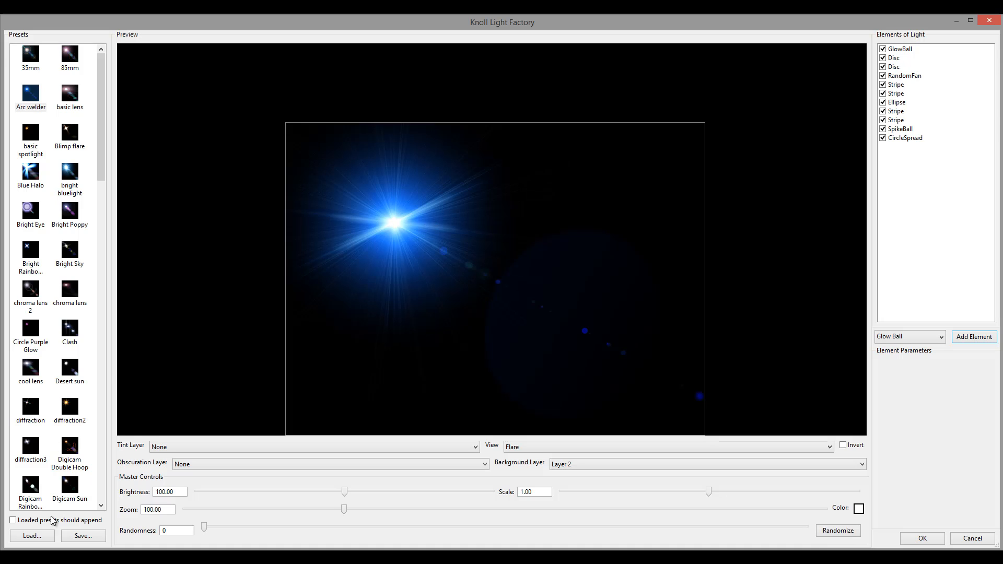
# Append the basic spotlight preset to the Arc welder flare and move the combined light to the upper part of the image, right of centre.
pyautogui.click(14, 521)
pyautogui.click(38, 132)
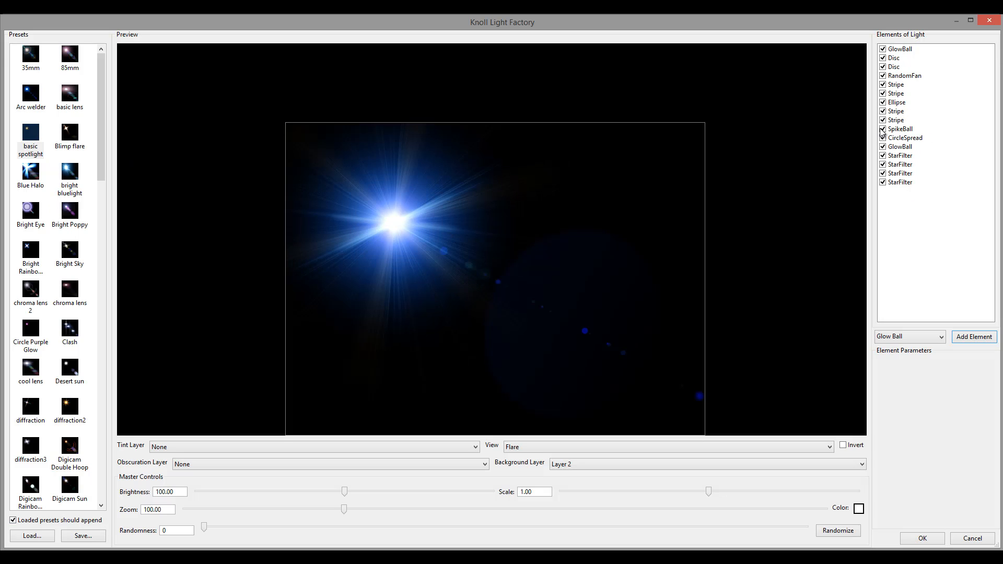
pyautogui.moveTo(446, 212); pyautogui.dragTo(543, 206)
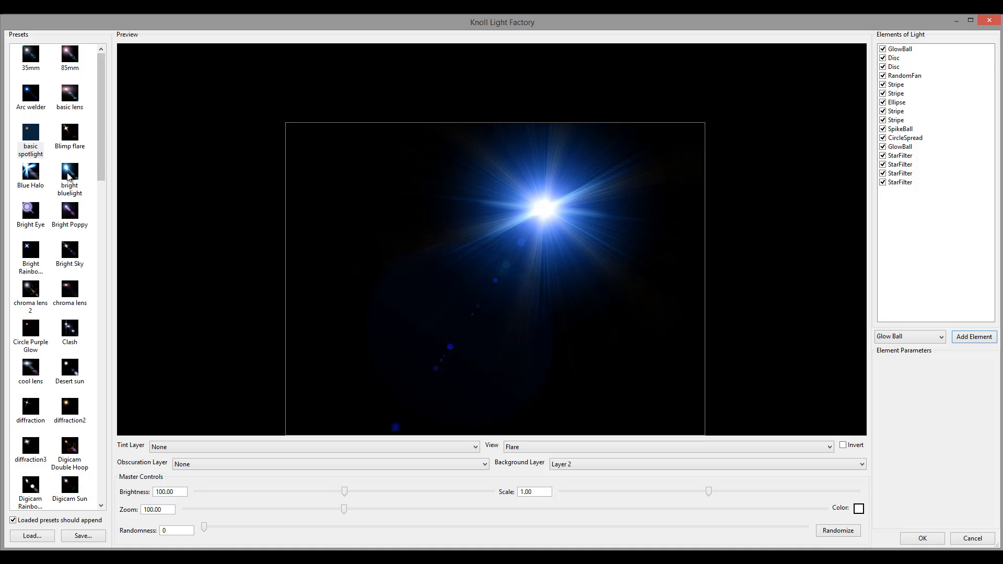
# Append the Bright Eye preset to the combined flare with the light moved nearer the image's centre, and open saving of the flare as a preset.
pyautogui.click(30, 209)
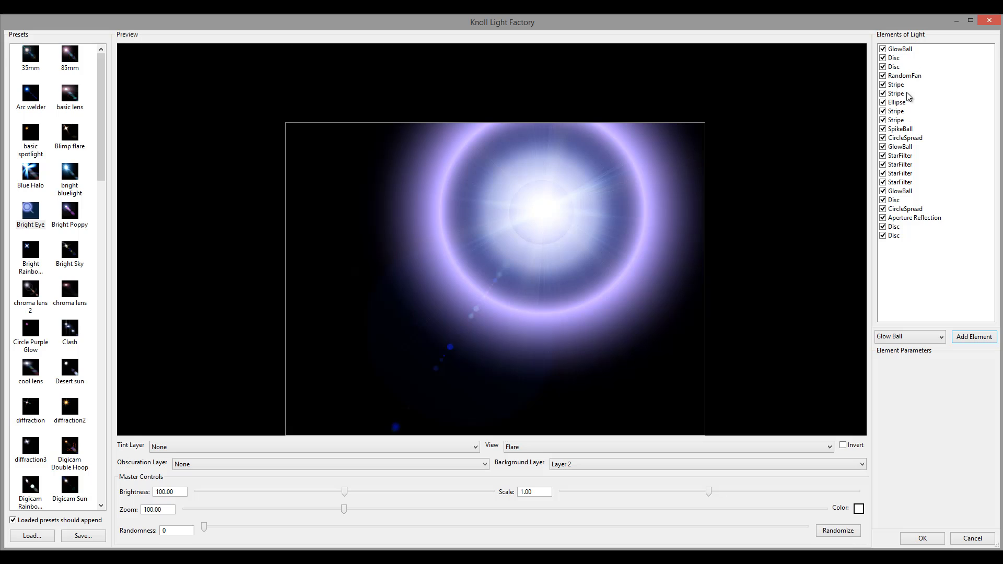
pyautogui.moveTo(550, 210); pyautogui.dragTo(514, 241)
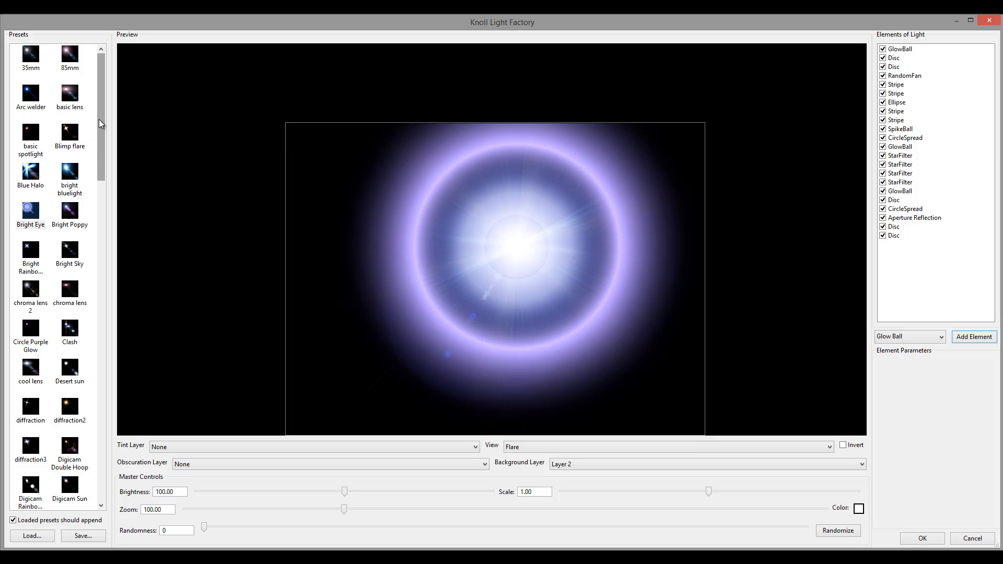
pyautogui.moveTo(101, 123); pyautogui.dragTo(75, 101)
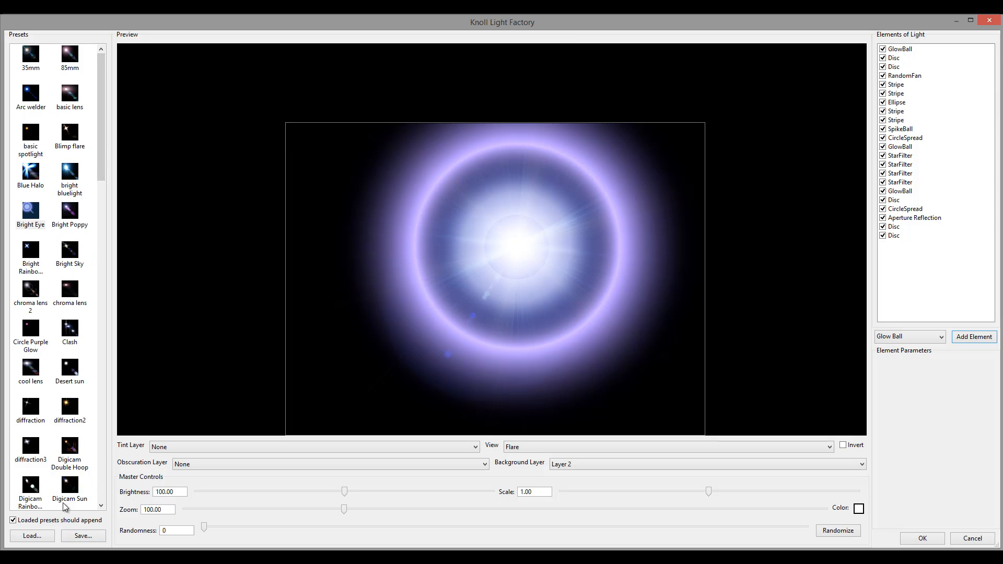
pyautogui.click(81, 537)
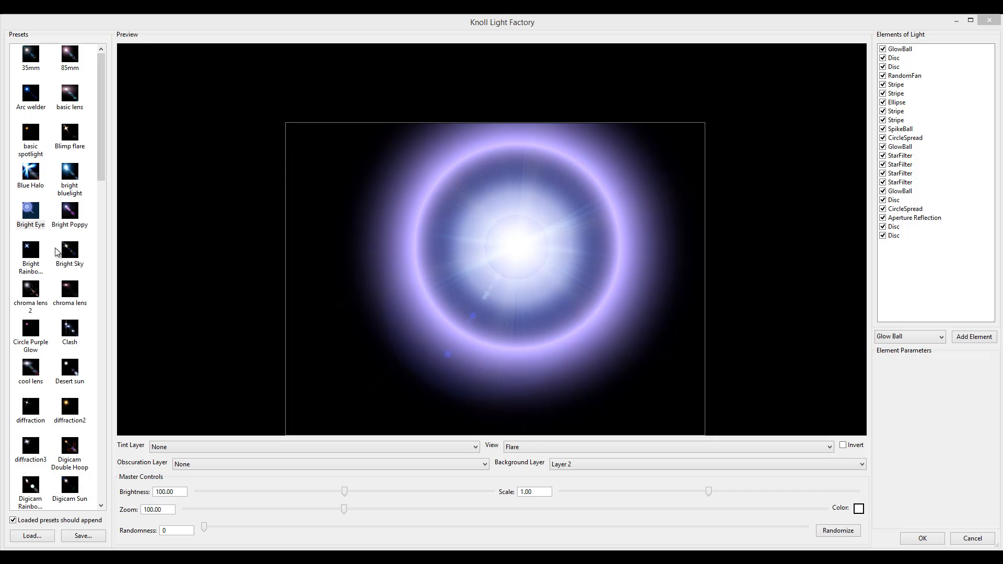
# Replace the combined flare with the warm sunflare preset, with appending turned off, and move its light source to the image's upper left area.
pyautogui.moveTo(101, 150); pyautogui.dragTo(93, 477)
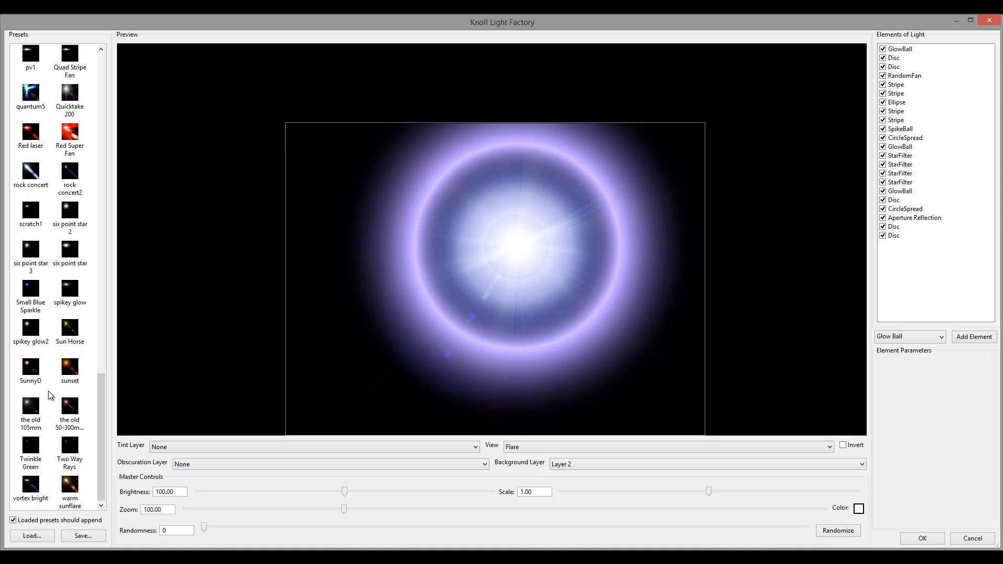
pyautogui.click(13, 521)
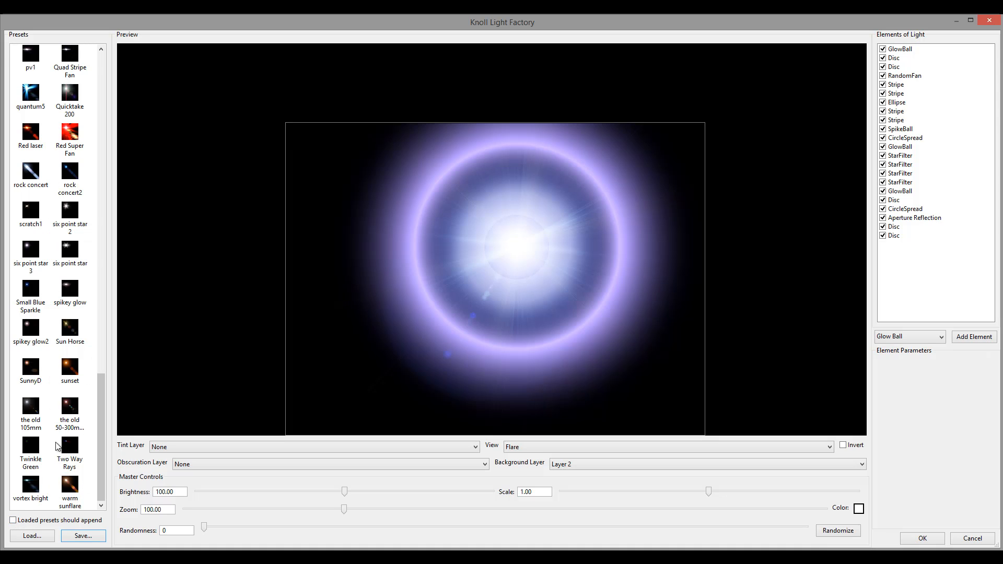
pyautogui.click(69, 484)
pyautogui.moveTo(508, 247); pyautogui.dragTo(366, 195)
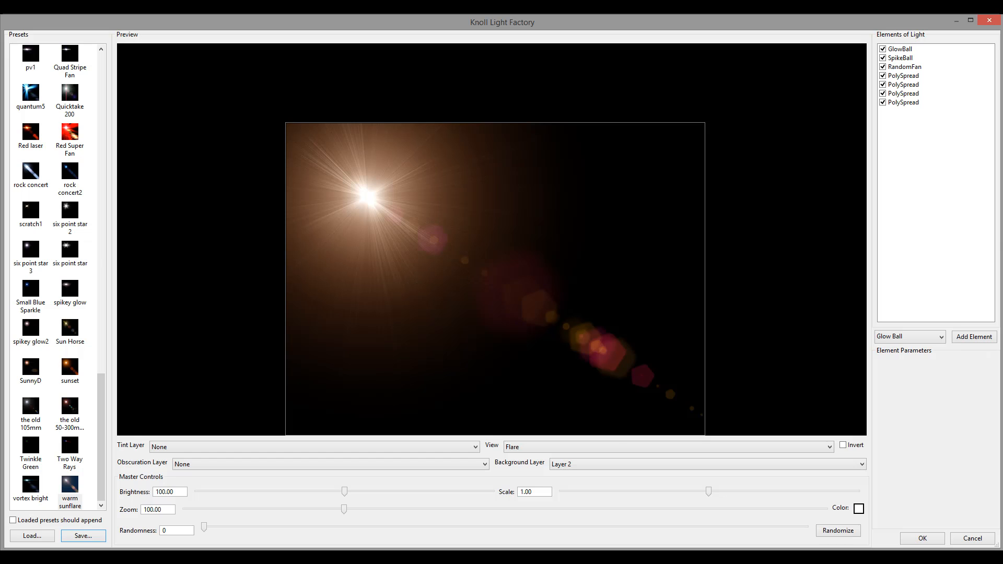